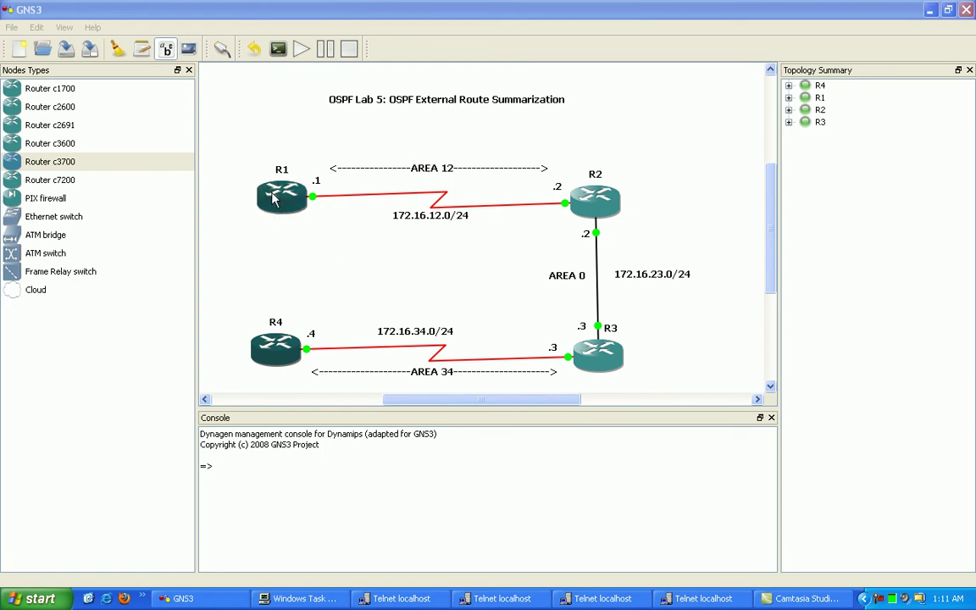
- Bring the GNS3 OSPF Lab 5 topology window with routers R1–R4 into focus
{"action": "left_click", "coordinate": [297, 281]}
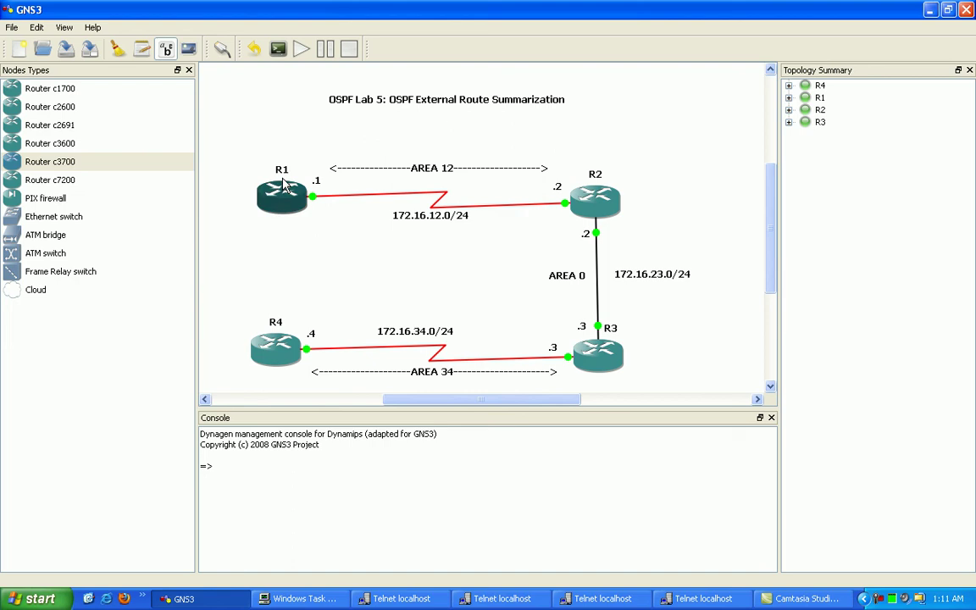
{"action": "mouse_move", "coordinate": [285, 187]}
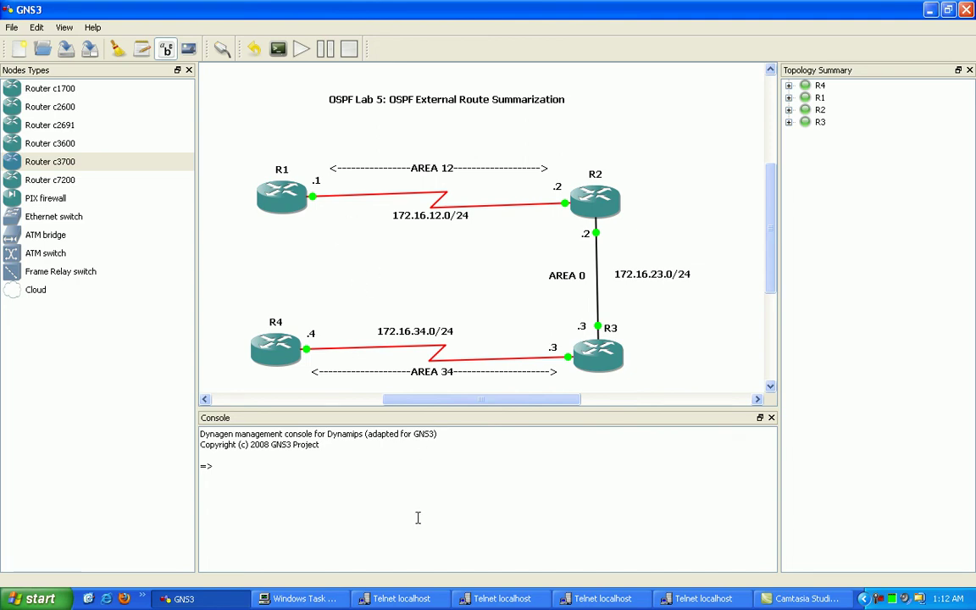
- On R1's telnet console, enter global configuration and select interface Serial0/0
{"action": "left_click", "coordinate": [402, 598]}
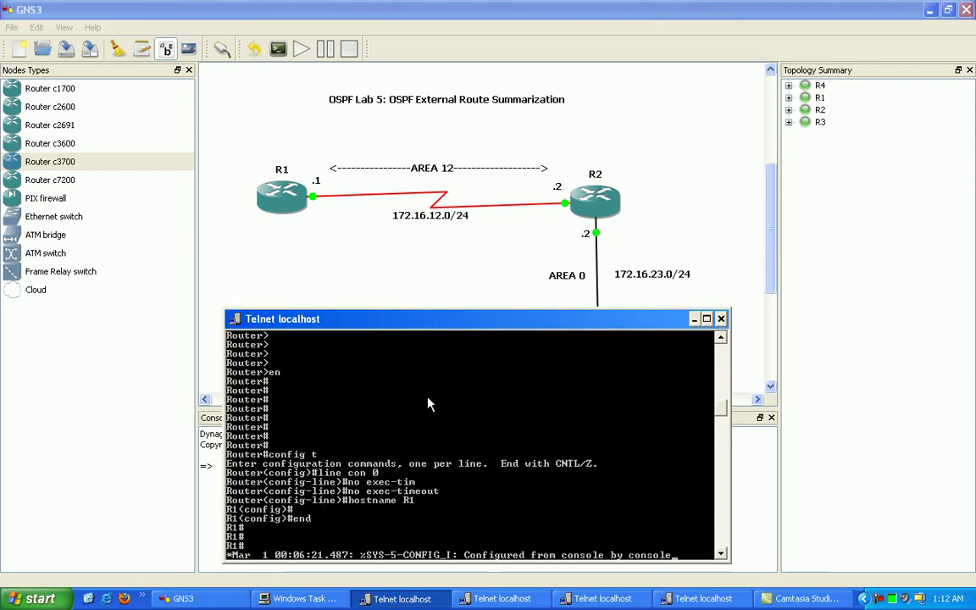
{"action": "key", "text": "Return"}
{"action": "key", "text": "Return"}
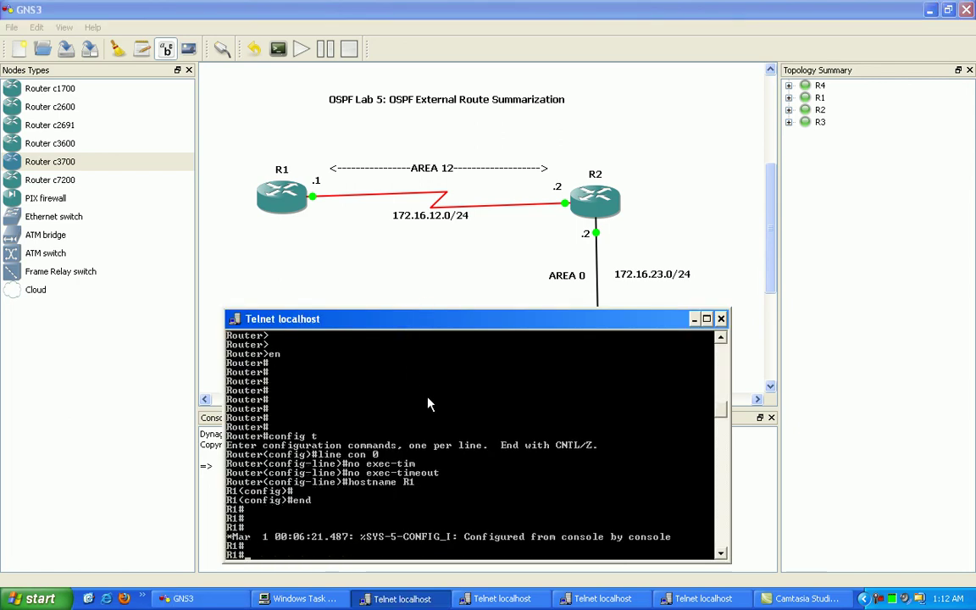
{"action": "type", "text": "config t"}
{"action": "key", "text": "Return"}
{"action": "type", "text": "int s0/0"}
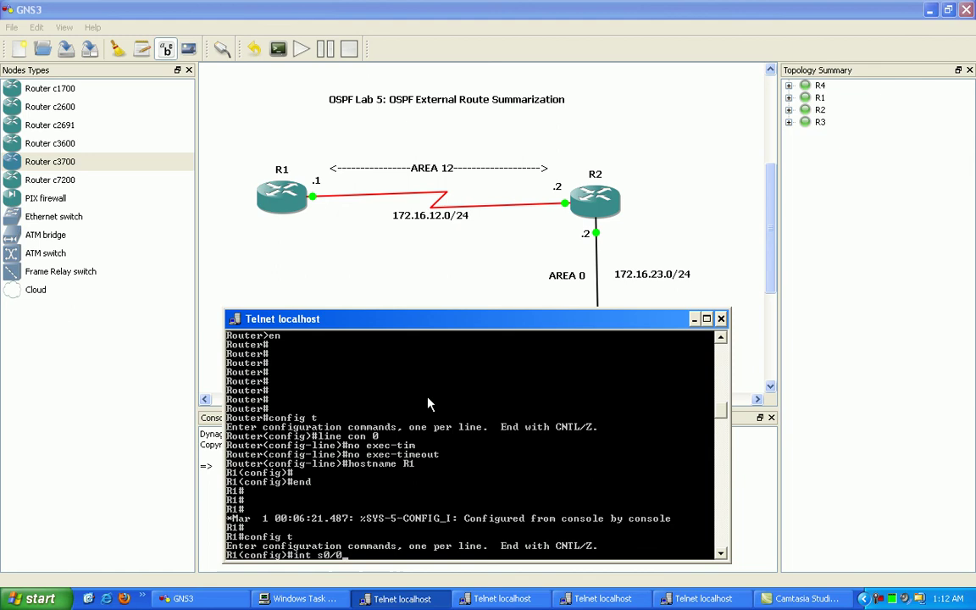
{"action": "key", "text": "Return"}
- Give Serial0/0 the address 172.16.12.1 255.255.255.0 and bring it up with no shut
{"action": "type", "text": "ipa dd"}
{"action": "key", "text": "Return"}
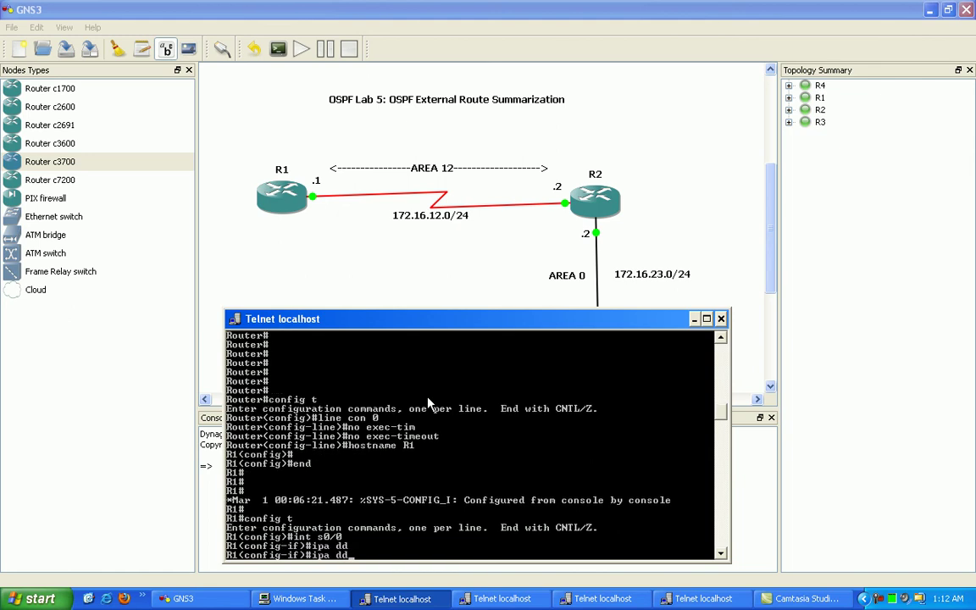
{"action": "type", "text": "ipa"}
{"action": "key", "text": "BackSpace"}
{"action": "type", "text": "add"}
{"action": "key", "text": "Tab"}
{"action": "type", "text": "172.16."}
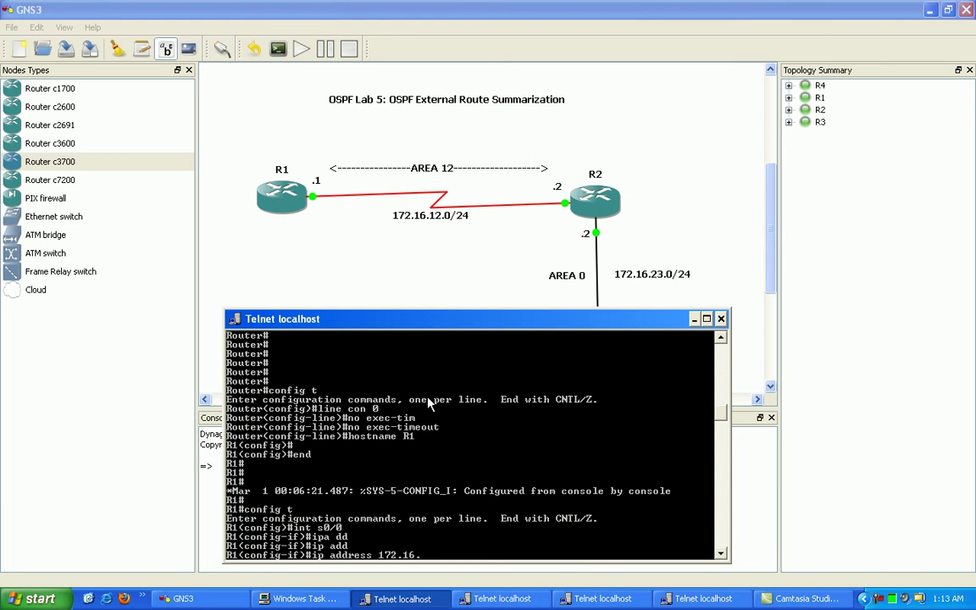
{"action": "type", "text": "12.1 255.25"}
{"action": "type", "text": "5.255.255.0"}
{"action": "key", "text": "Return"}
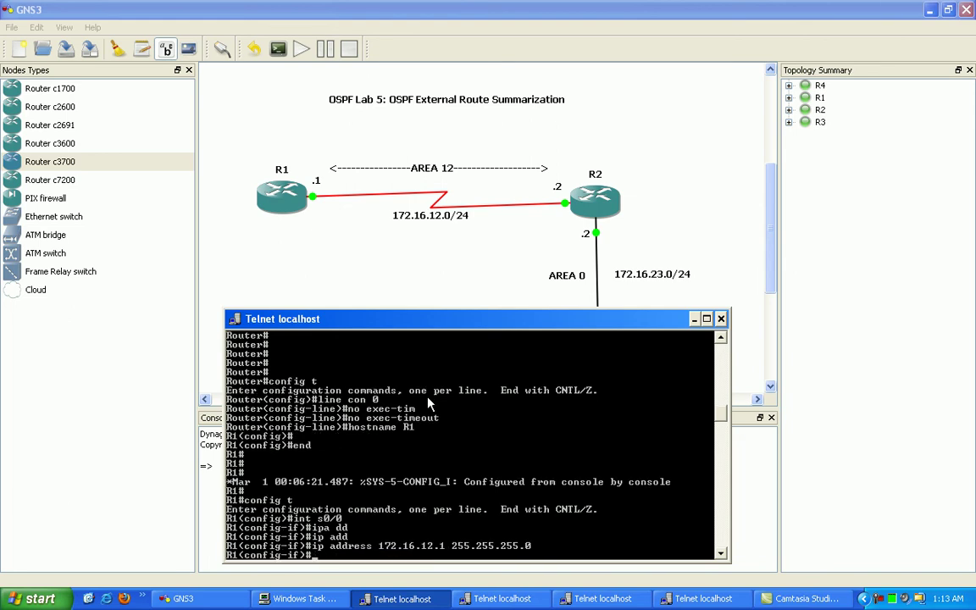
{"action": "type", "text": "no shut"}
{"action": "key", "text": "Return"}
{"action": "key", "text": "Return"}
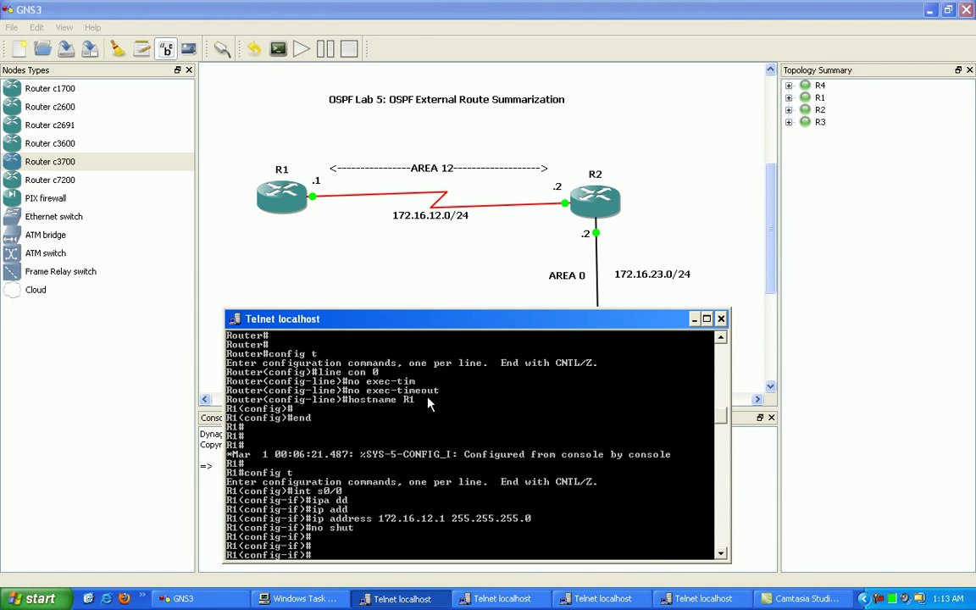
- Start OSPF process 1, advertise 172.16.12.1 0.0.0.0 in area 12, and end configuration
{"action": "type", "text": "router osp1"}
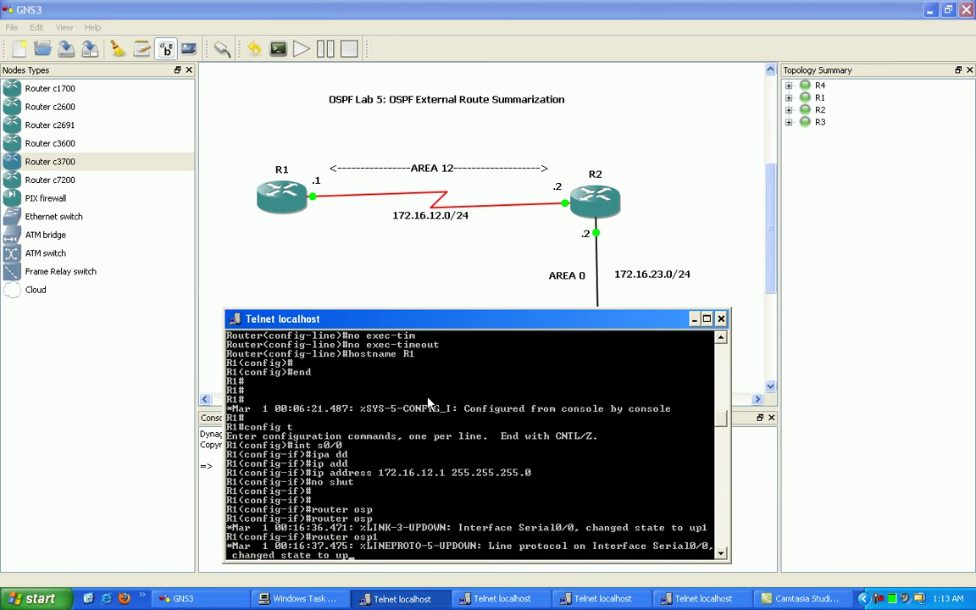
{"action": "key", "text": "BackSpace"}
{"action": "type", "text": "f 1"}
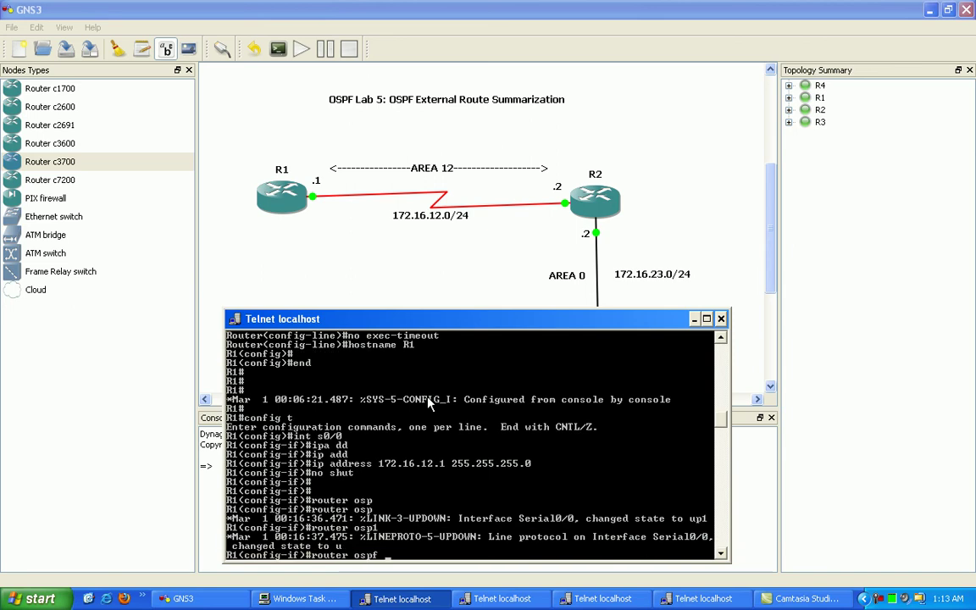
{"action": "key", "text": "Return"}
{"action": "key", "text": "Return"}
{"action": "key", "text": "Return"}
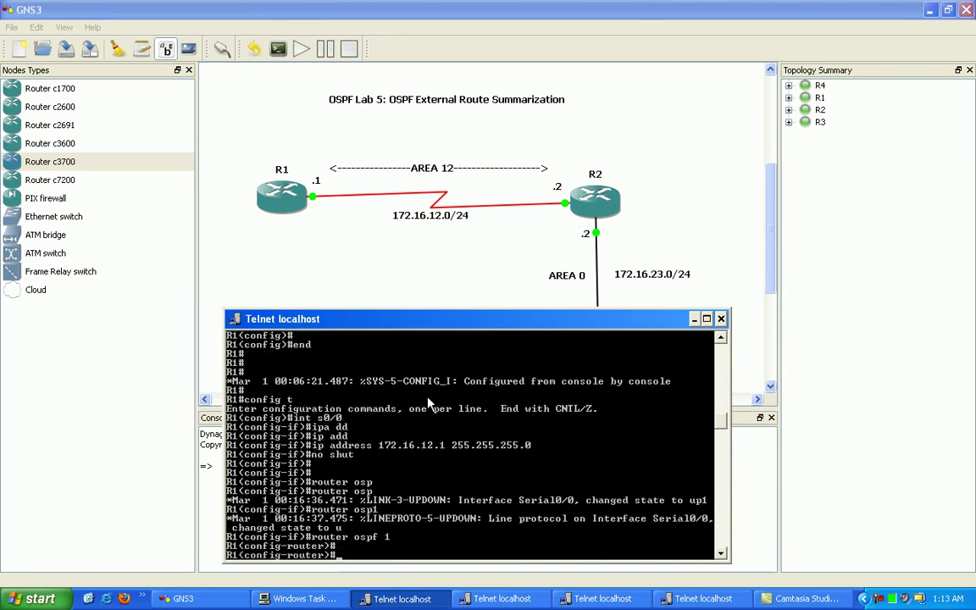
{"action": "type", "text": "network "}
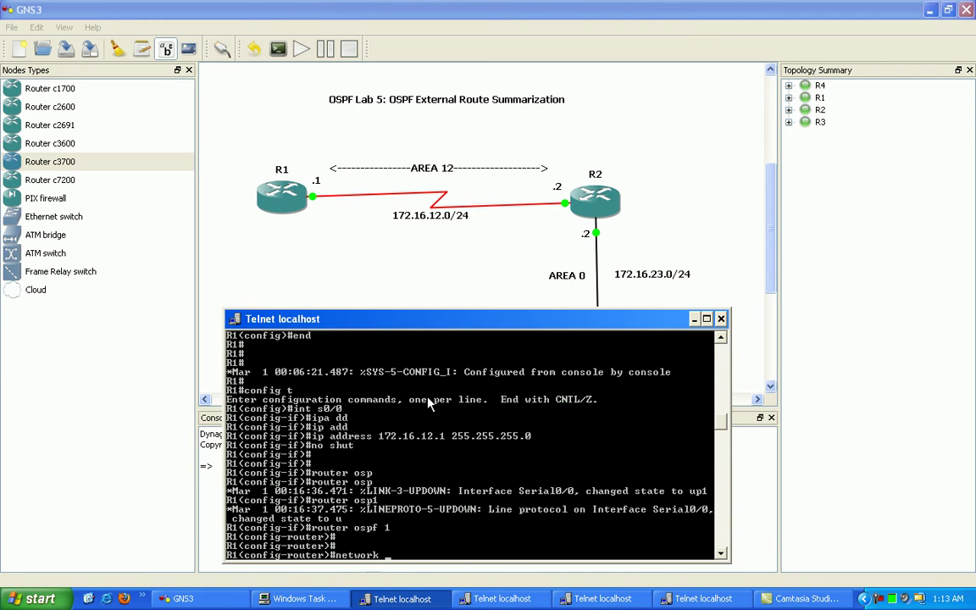
{"action": "type", "text": "172.16.12.1 0.0.0.0 area 12"}
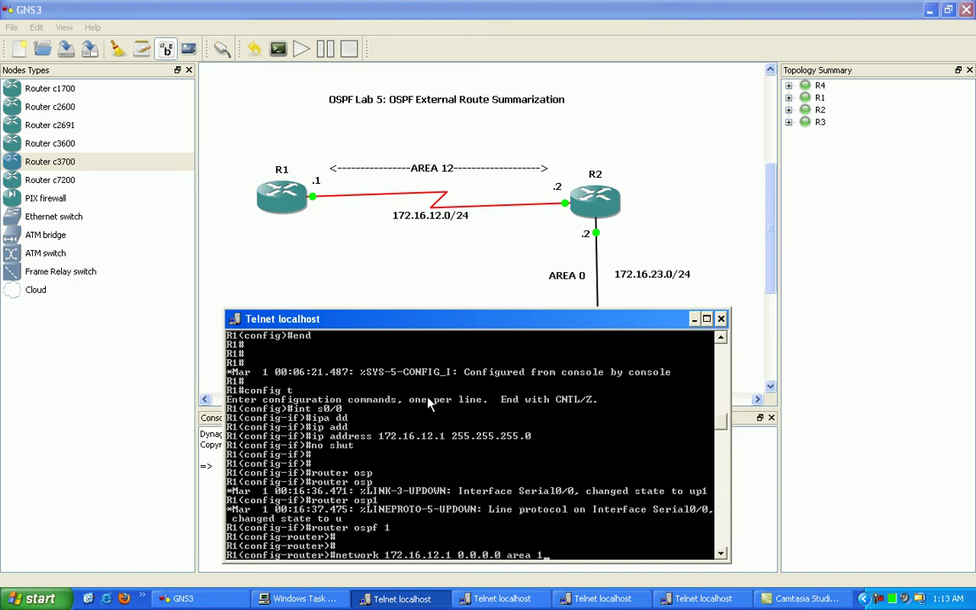
{"action": "key", "text": "Return"}
{"action": "key", "text": "Return"}
{"action": "key", "text": "Return"}
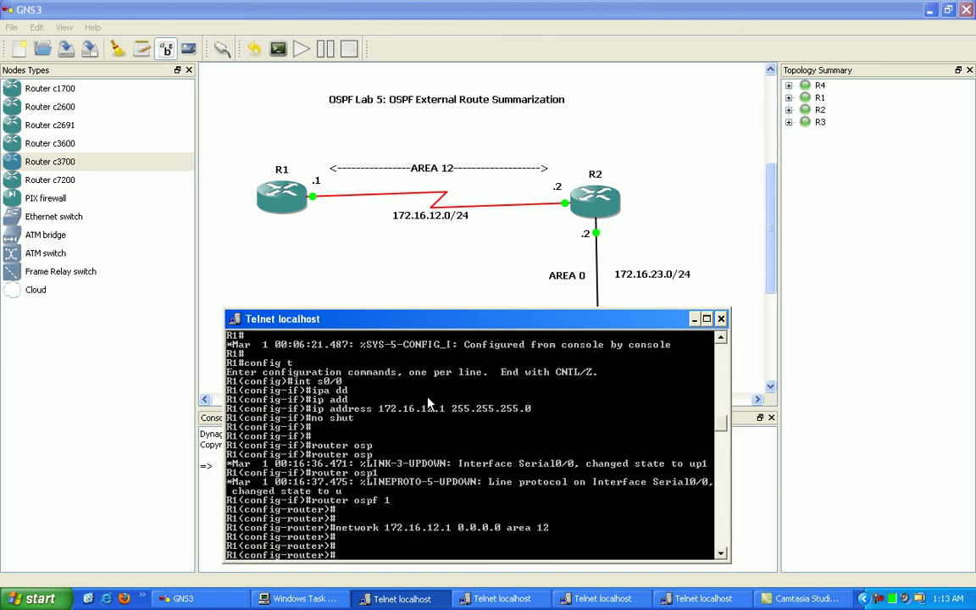
{"action": "type", "text": "end"}
{"action": "key", "text": "Return"}
{"action": "key", "text": "Return"}
{"action": "key", "text": "Return"}
{"action": "key", "text": "Return"}
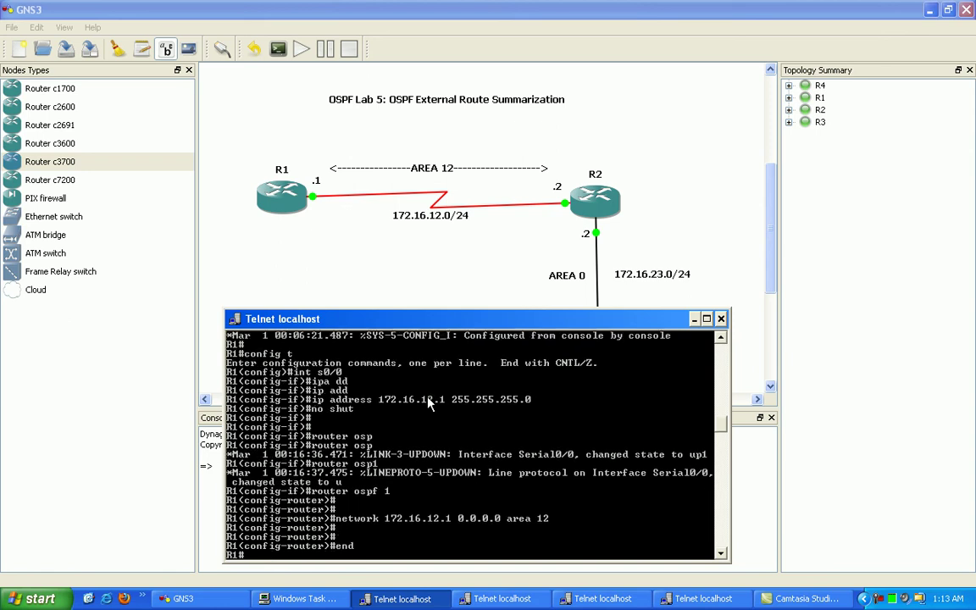
{"action": "key", "text": "Return"}
{"action": "key", "text": "Return"}
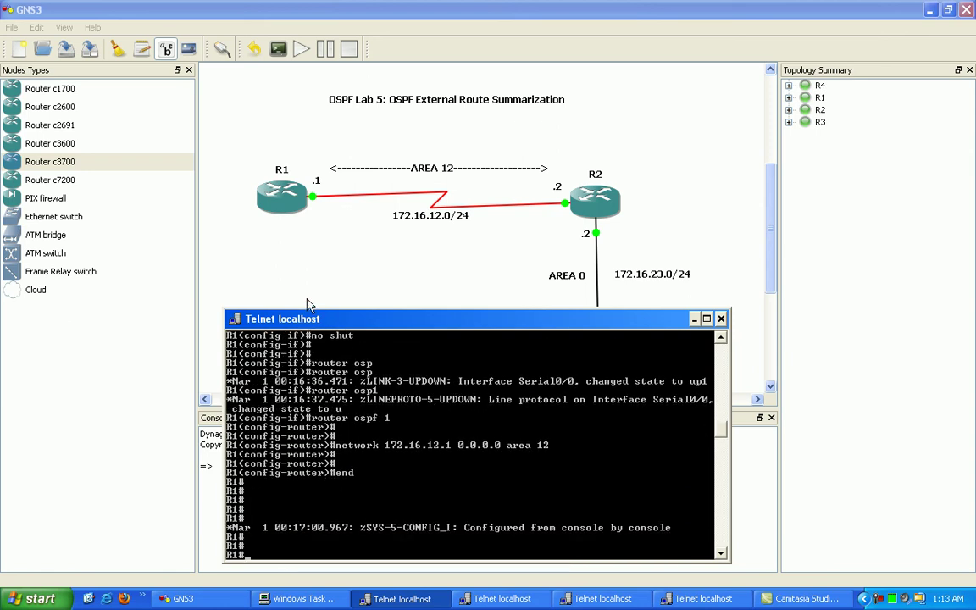
- Add a note under R1 reading 'Lo0: 10.0.0.0/24' and begin a second line with 'Lo'
{"action": "left_click", "coordinate": [275, 269]}
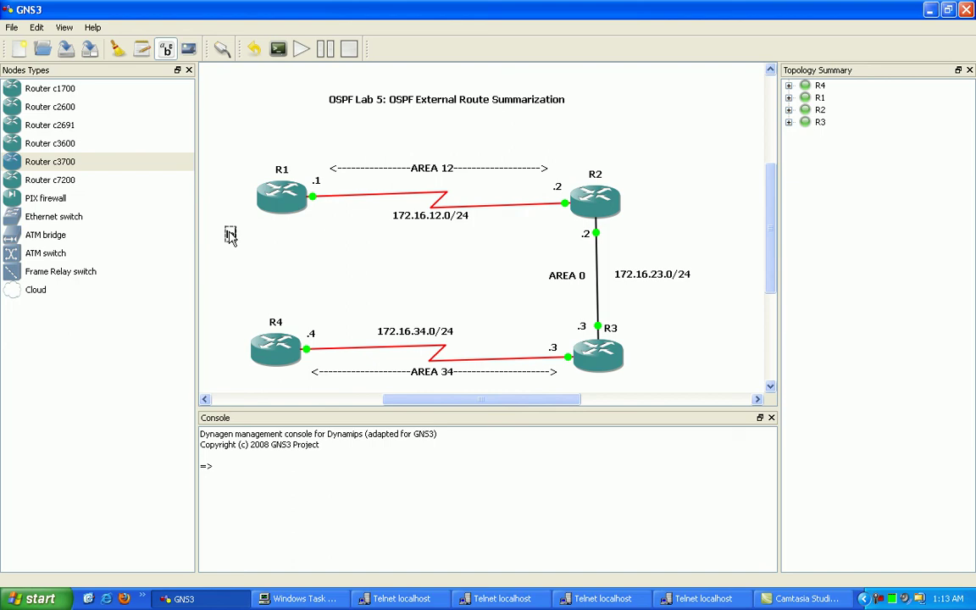
{"action": "type", "text": "Lo0: 10.0.0."}
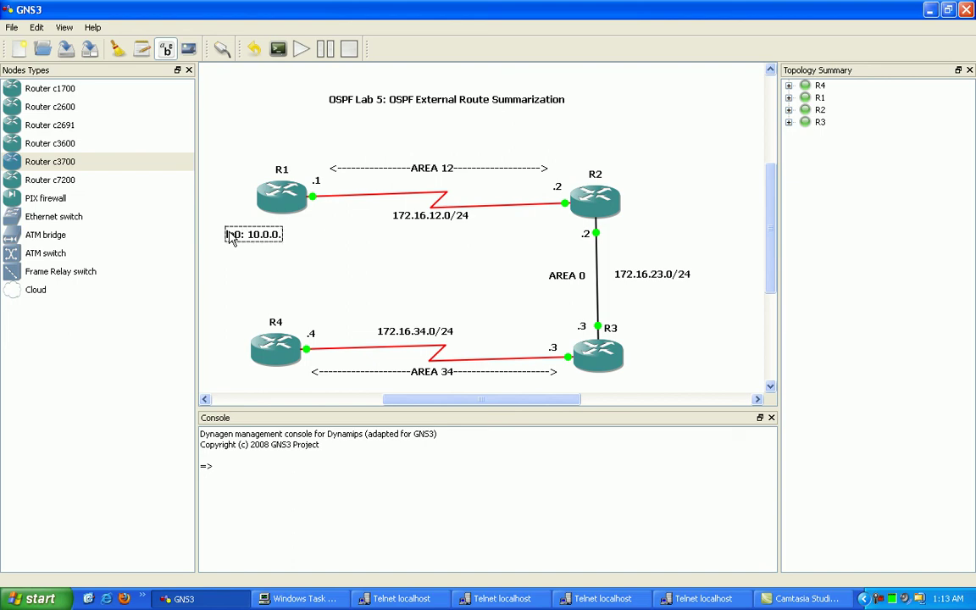
{"action": "type", "text": "0/24"}
{"action": "key", "text": "Return"}
{"action": "type", "text": "Lo"}
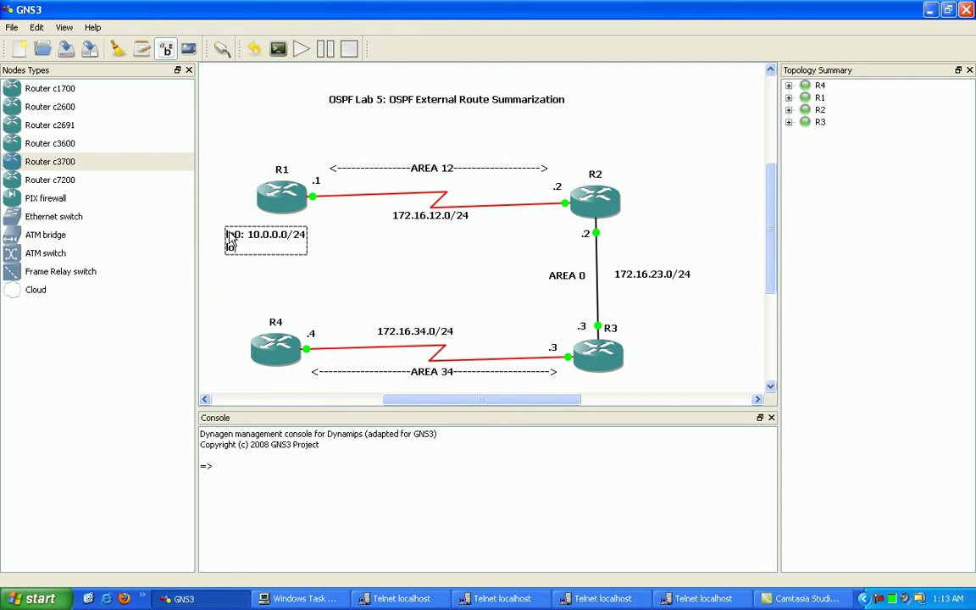